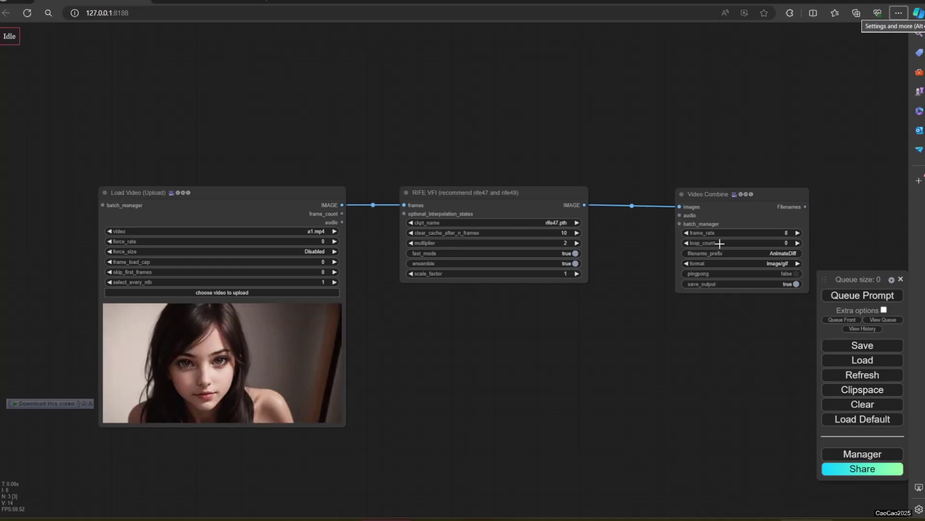
# - Give Video Combine the filename prefix sd_interpolation and the video/h265-mp4 output format
pyautogui.click(777, 229)
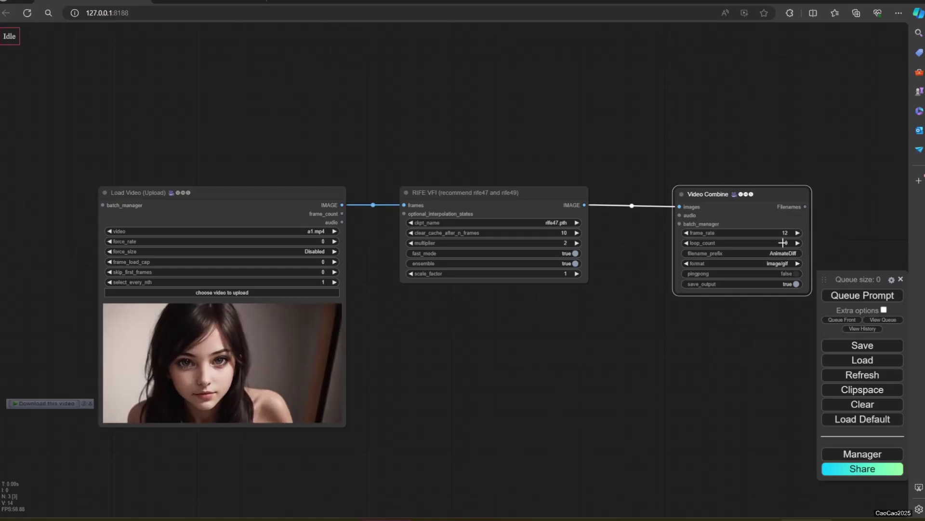
pyautogui.click(781, 253)
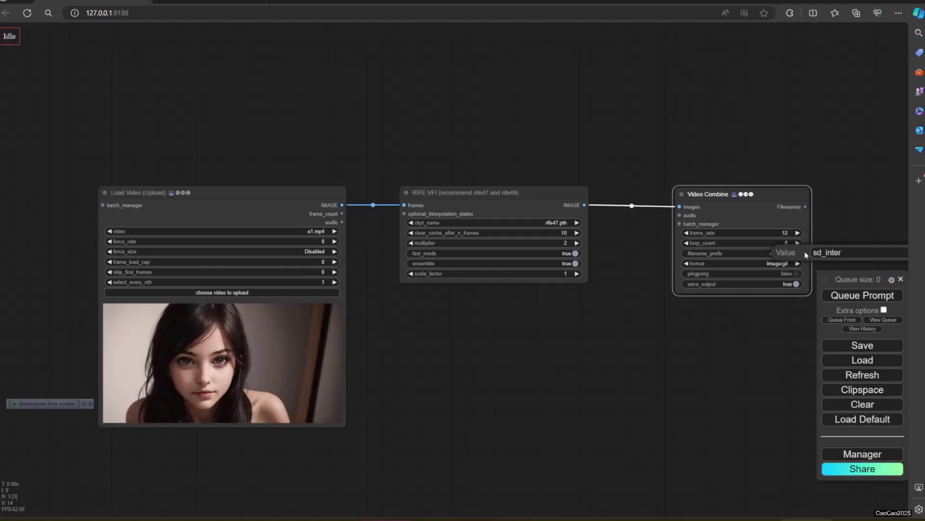
pyautogui.write('lation')
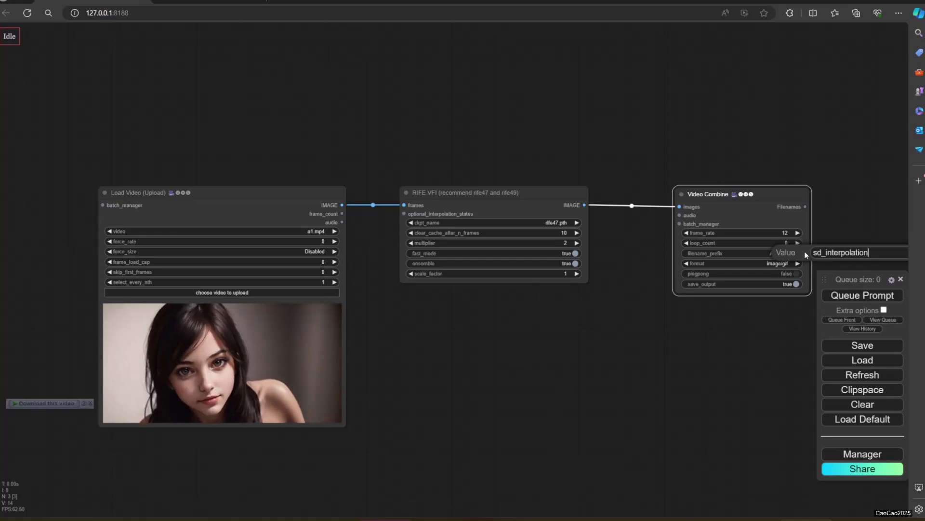
pyautogui.press('Return')
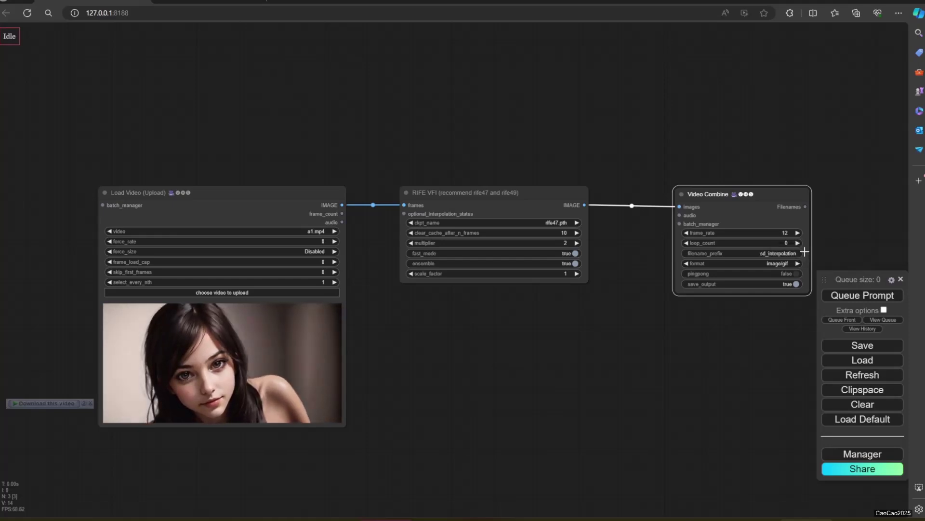
pyautogui.click(782, 261)
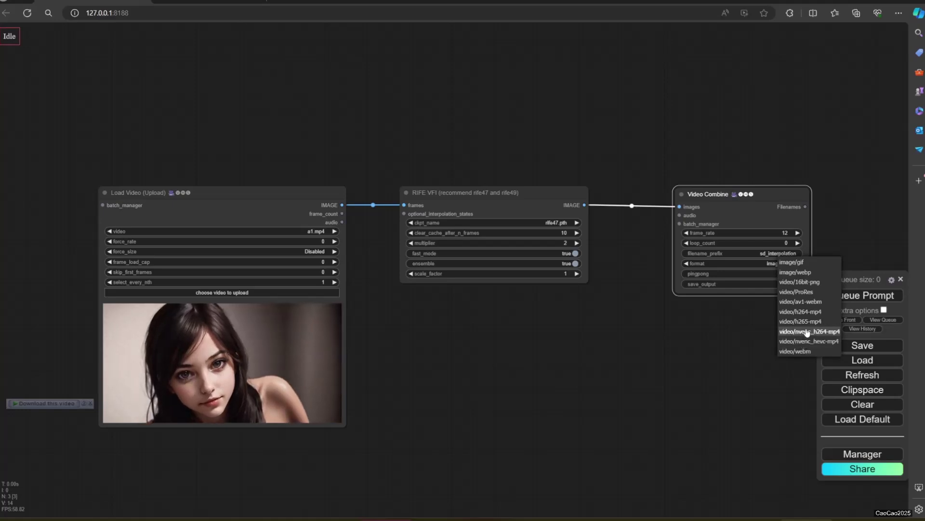
pyautogui.click(801, 322)
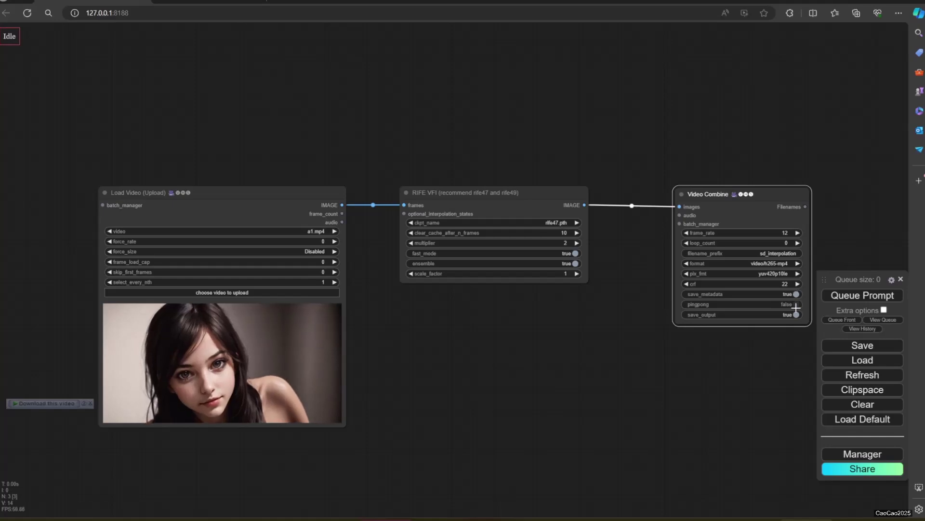
# - Change the filename prefix to vid77\sd_interpolation and queue the workflow to render the interpolated video
pyautogui.moveTo(730, 197); pyautogui.dragTo(718, 192)
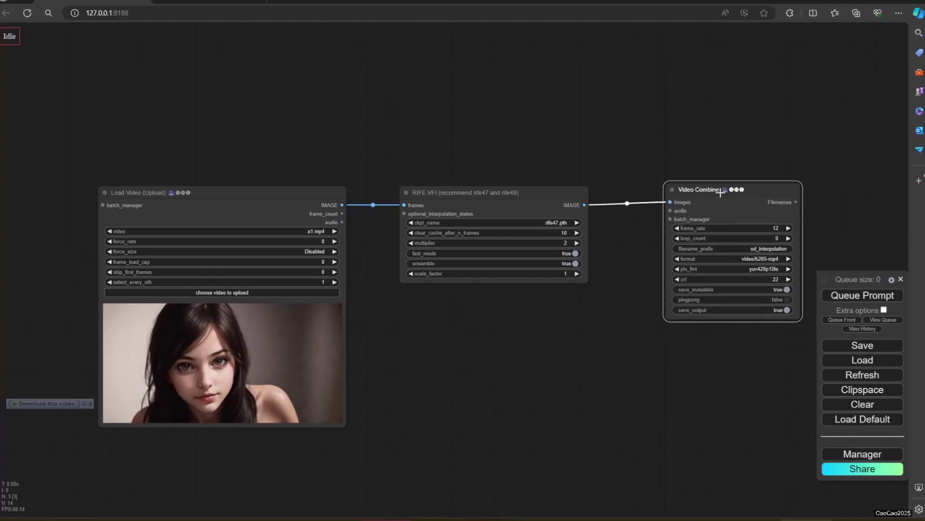
pyautogui.click(733, 249)
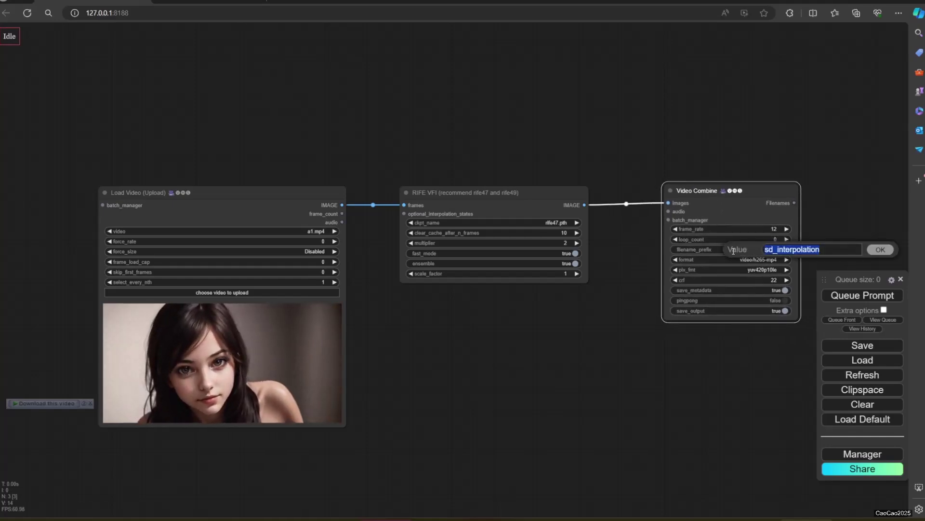
pyautogui.click(765, 251)
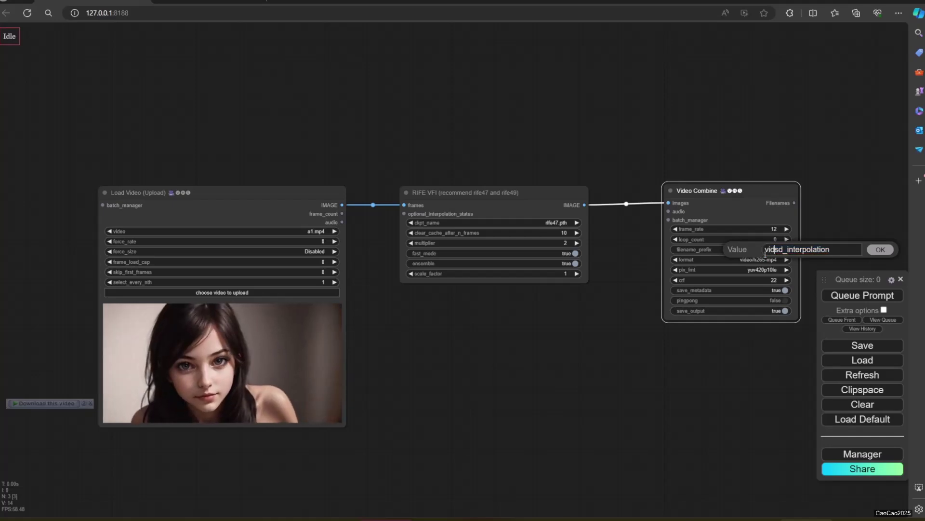
pyautogui.press('Return')
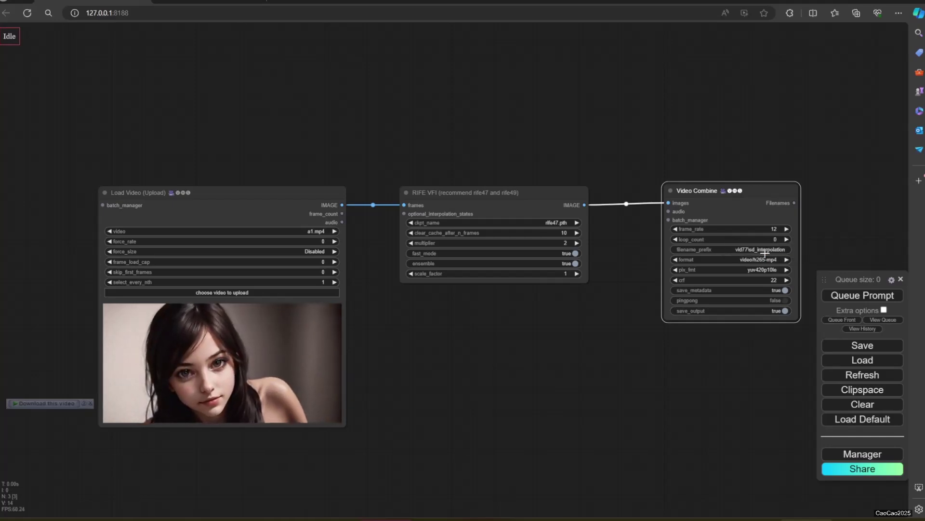
pyautogui.click(875, 298)
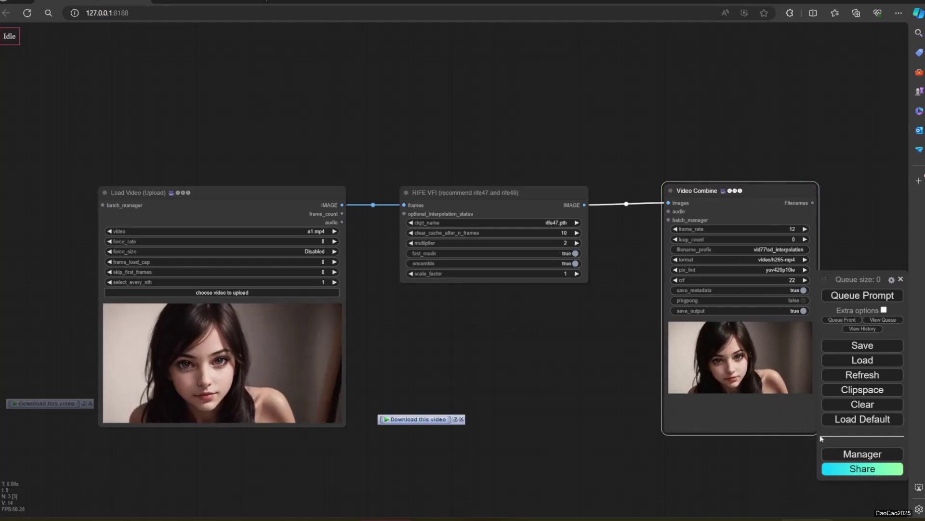
# - Line up Load Video, RIFE VFI and Video Combine along the top and widen the Video Combine preview
pyautogui.moveTo(263, 201); pyautogui.dragTo(176, 131)
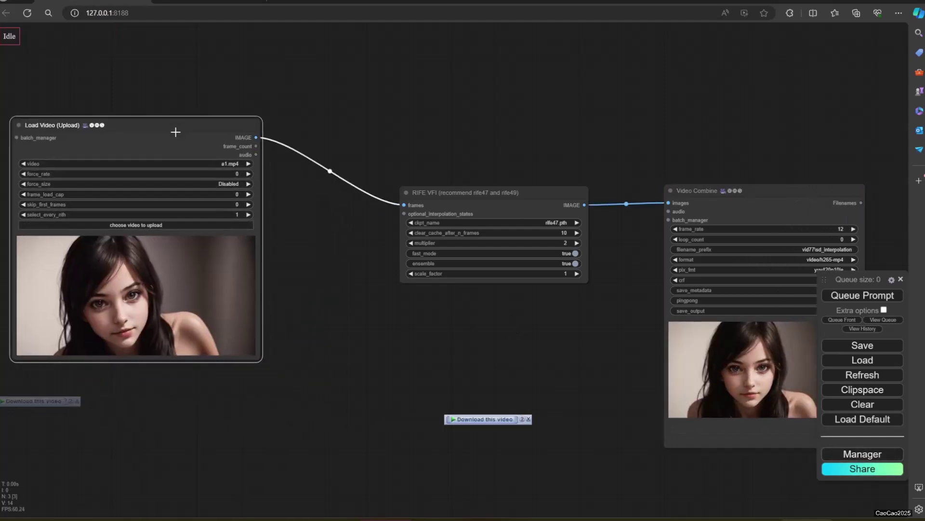
pyautogui.moveTo(494, 197); pyautogui.dragTo(377, 133)
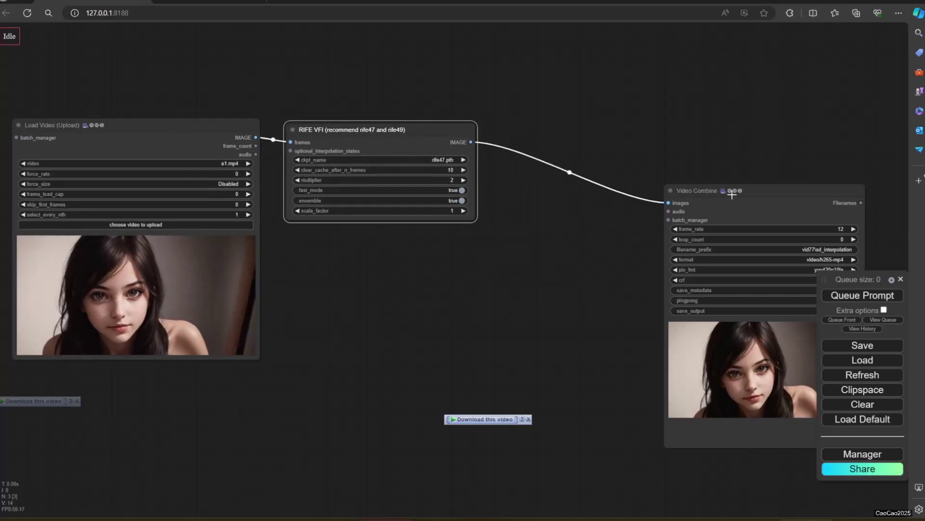
pyautogui.moveTo(720, 195); pyautogui.dragTo(572, 130)
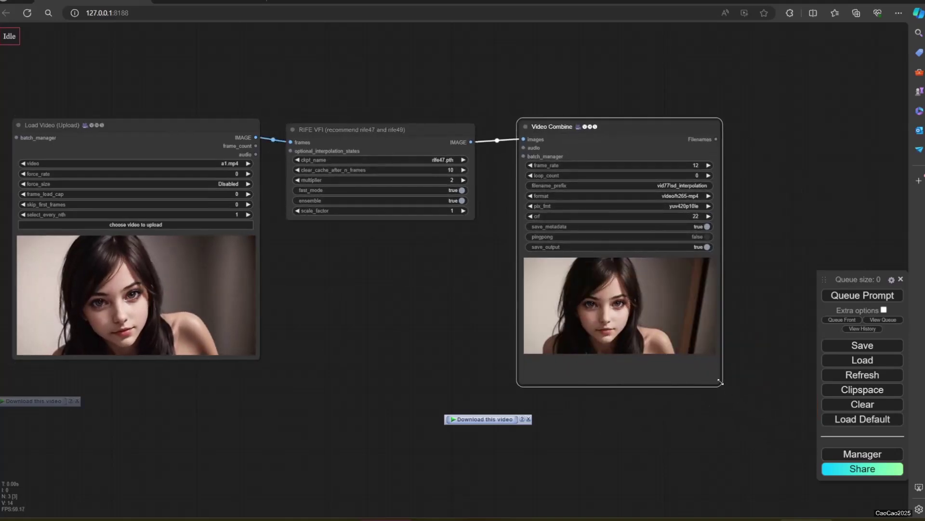
pyautogui.moveTo(721, 387); pyautogui.dragTo(745, 368)
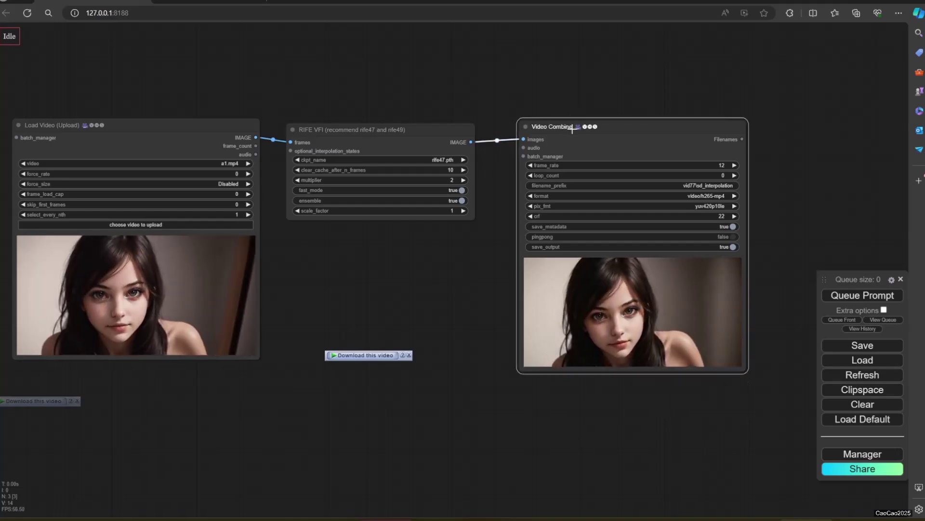
# - Duplicate Video Combine below the original and give the copy the filename prefix 4x
pyautogui.moveTo(575, 132)
pyautogui.mouseDown()
pyautogui.moveTo(655, 145)
pyautogui.moveTo(564, 399)
pyautogui.mouseUp()
pyautogui.moveTo(385, 455); pyautogui.dragTo(305, 304)
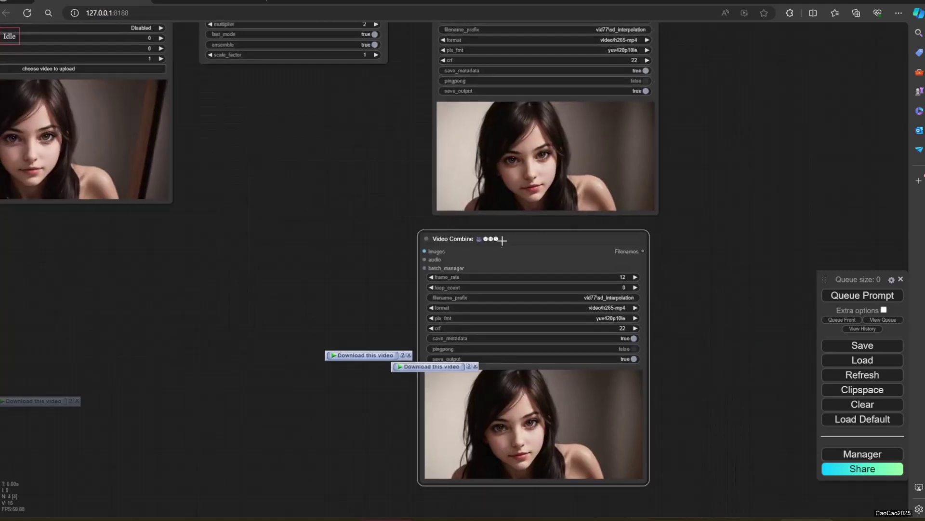
pyautogui.click(636, 295)
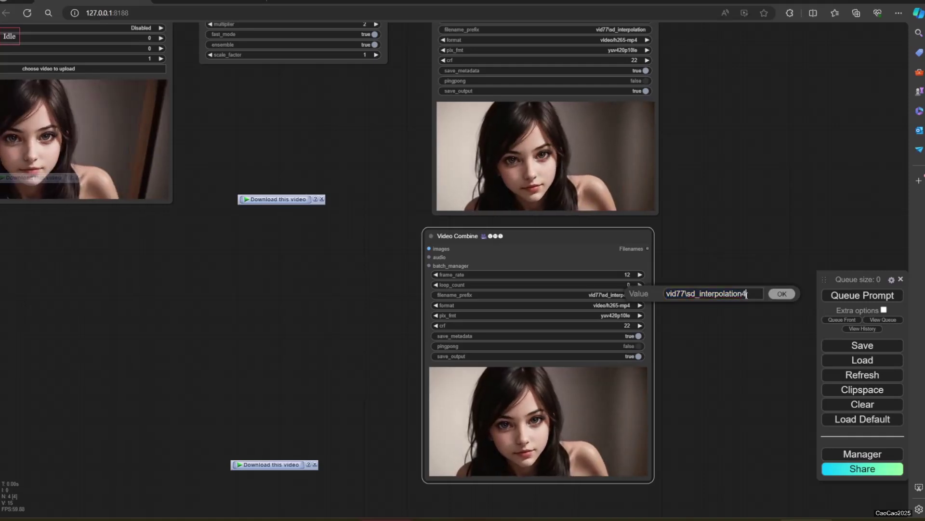
pyautogui.write('4x')
pyautogui.click(781, 294)
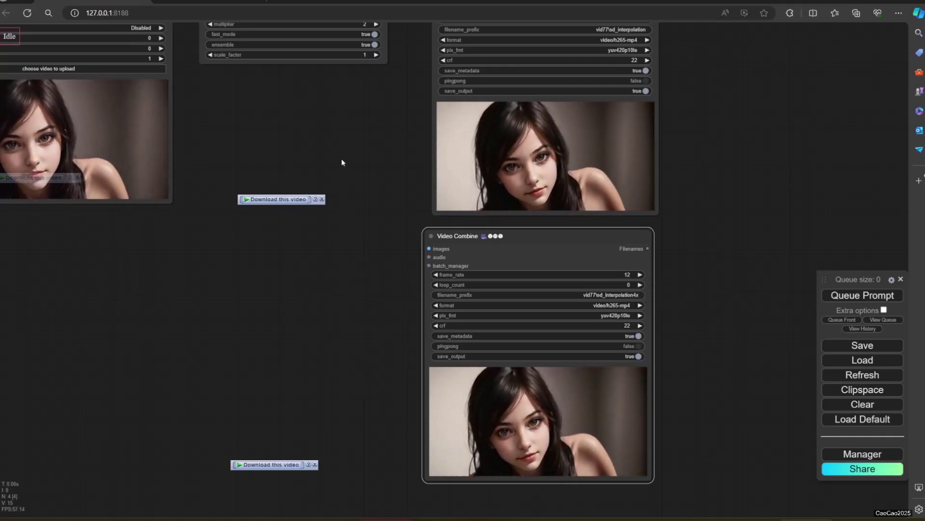
# - Add a second RIFE VFI node with multiplier 4, fed by the Load Video frames
pyautogui.moveTo(342, 158); pyautogui.dragTo(469, 275)
pyautogui.click(413, 98)
pyautogui.hotkey('ctrl', 'c')
pyautogui.hotkey('ctrl', 'v')
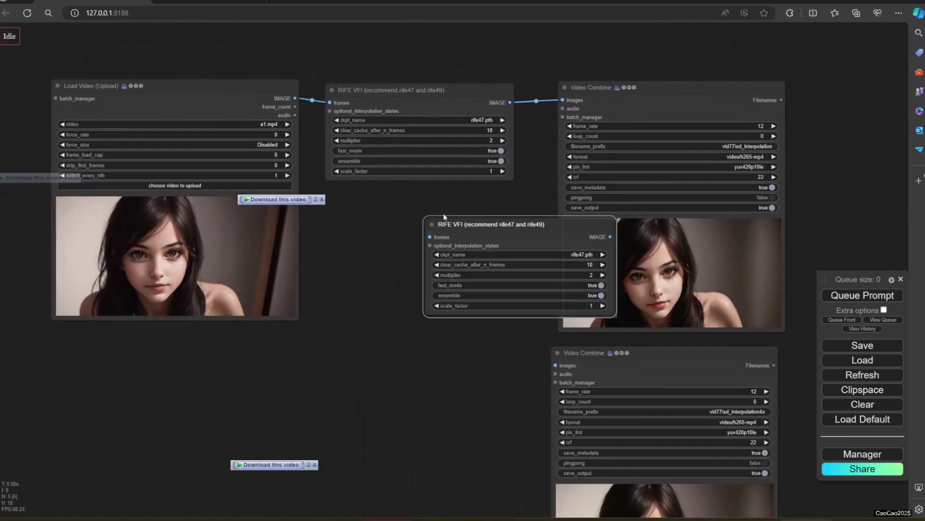
pyautogui.moveTo(458, 222); pyautogui.dragTo(370, 232)
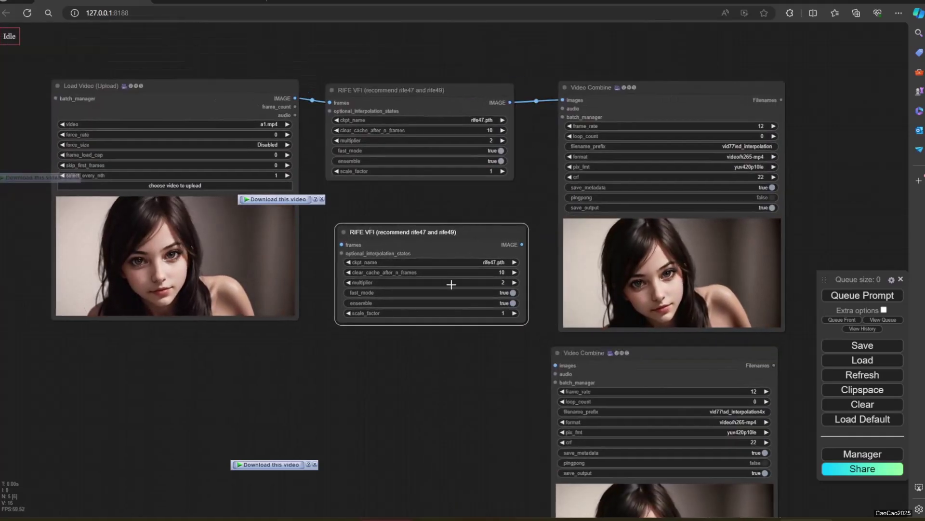
pyautogui.click(497, 282)
pyautogui.write('4')
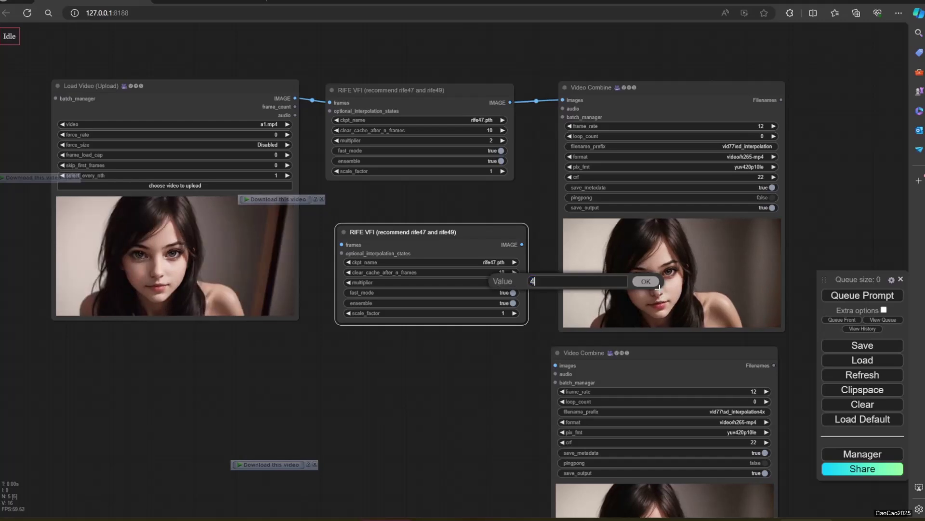
pyautogui.press('Return')
pyautogui.moveTo(295, 100); pyautogui.dragTo(342, 245)
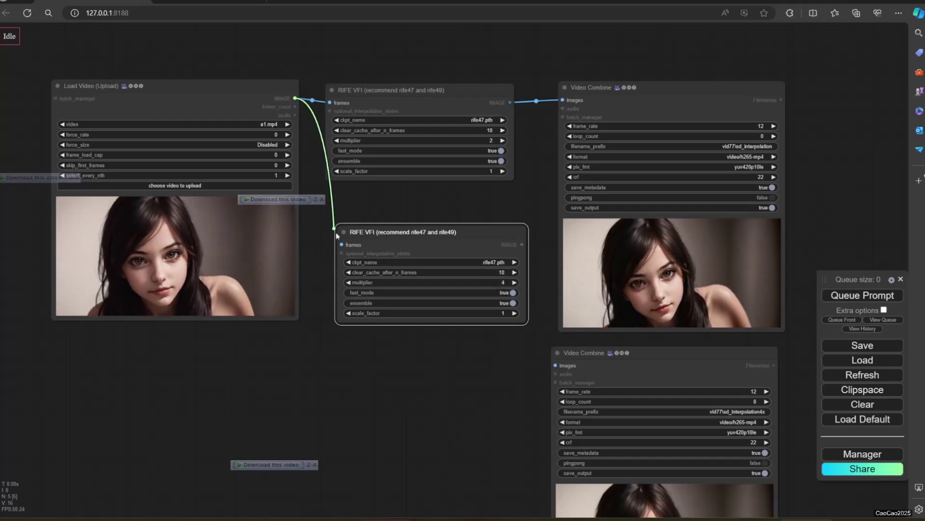
# - Set the bottom Video Combine frame_rate to 24 and connect the second RIFE VFI output to it
pyautogui.click(754, 390)
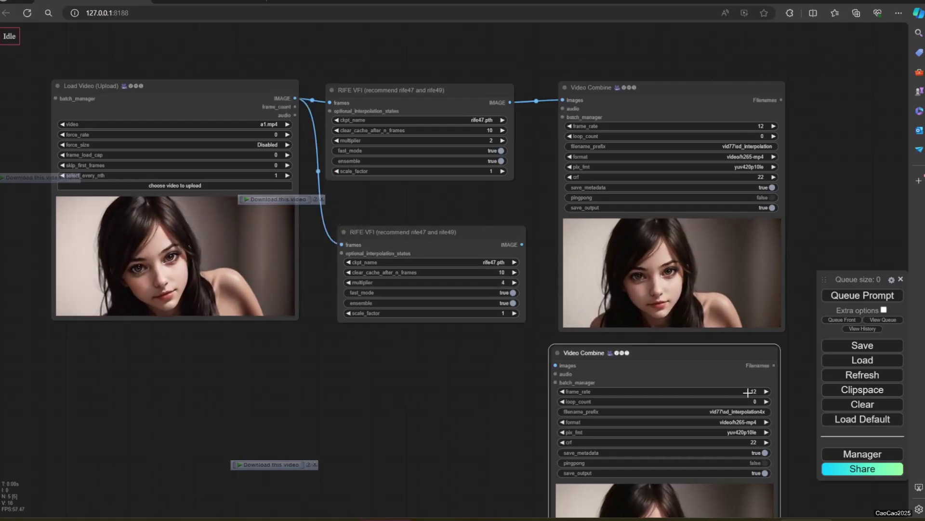
pyautogui.write('24')
pyautogui.press('Return')
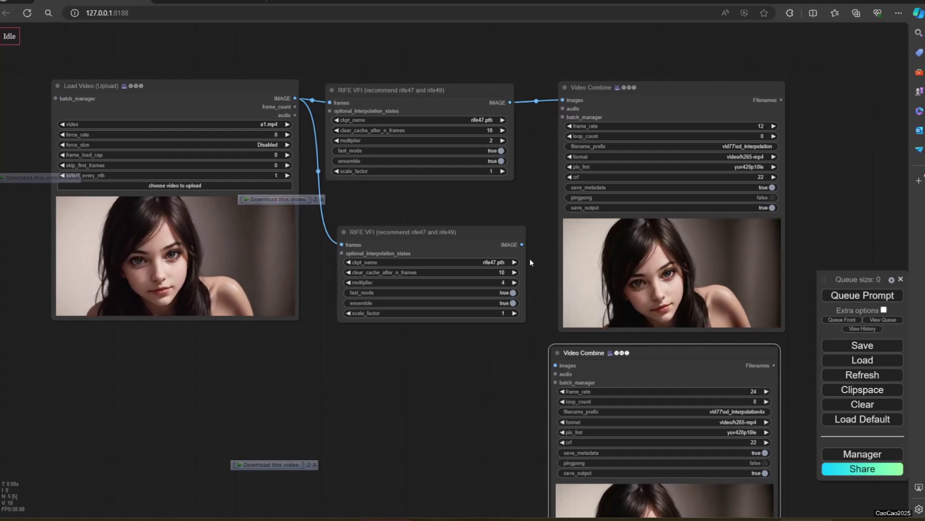
pyautogui.moveTo(522, 244); pyautogui.dragTo(527, 282)
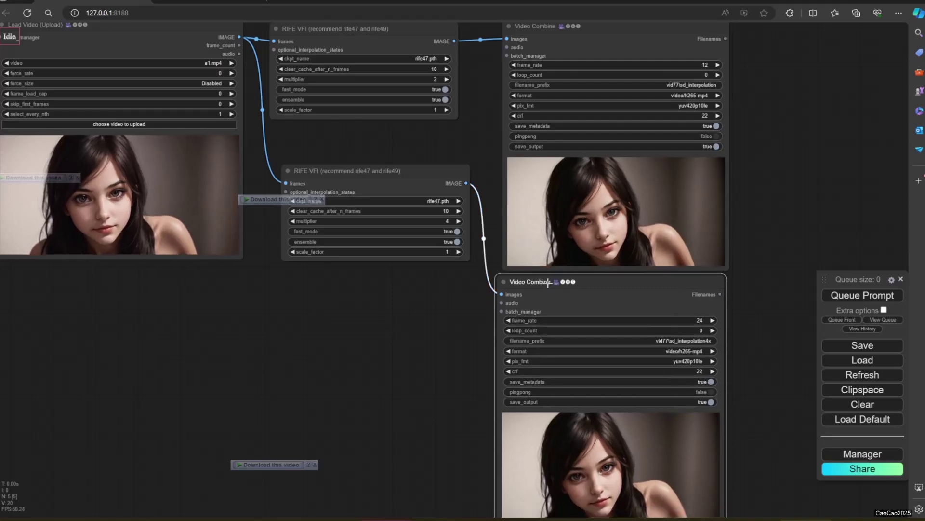
# - Reposition and resize both Video Combine nodes, then run the workflow to render both a2.mp4 previews
pyautogui.scroll(-3, 379, 385)
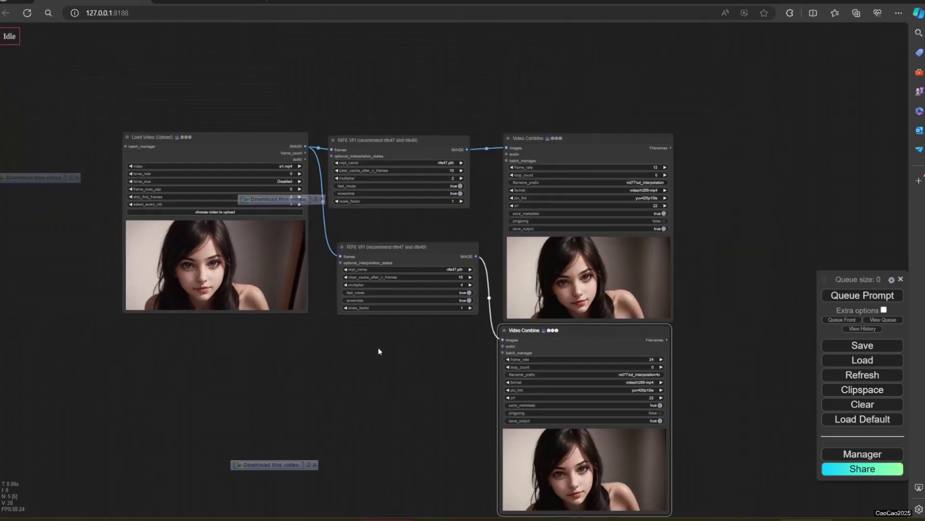
pyautogui.moveTo(380, 351); pyautogui.dragTo(352, 309)
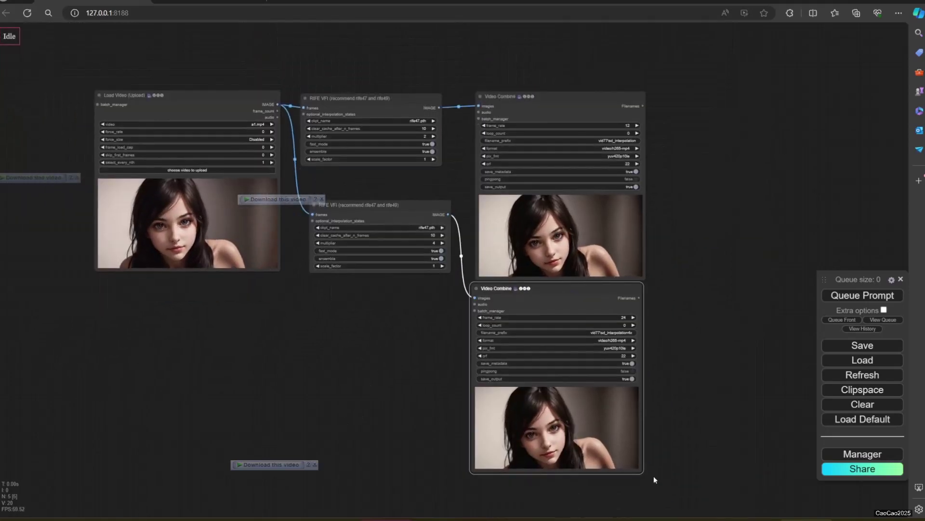
pyautogui.moveTo(644, 475); pyautogui.dragTo(672, 488)
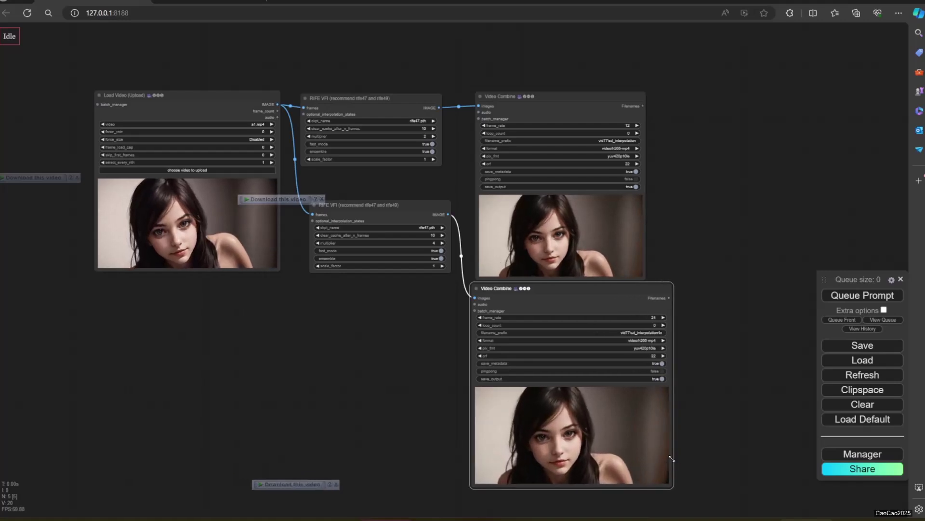
pyautogui.moveTo(512, 112); pyautogui.dragTo(516, 65)
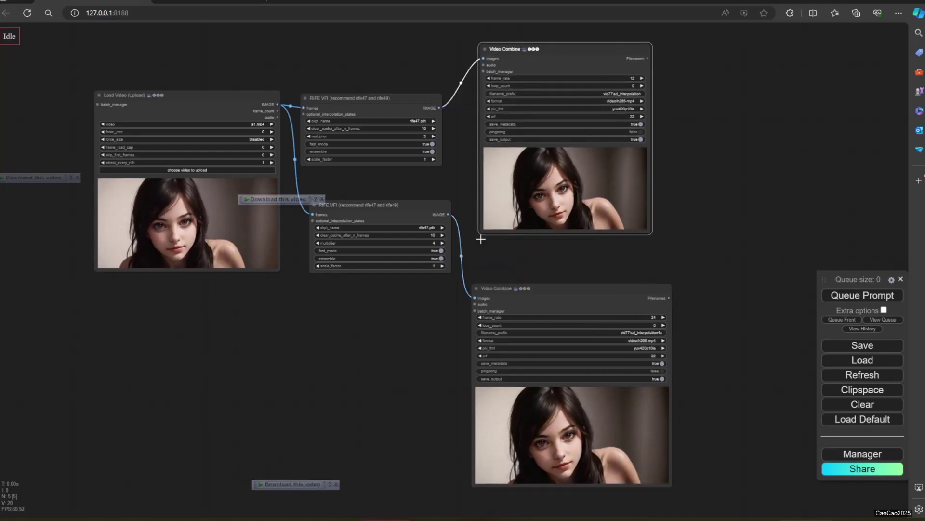
pyautogui.moveTo(501, 288); pyautogui.dragTo(513, 254)
pyautogui.scroll(3, 402, 310)
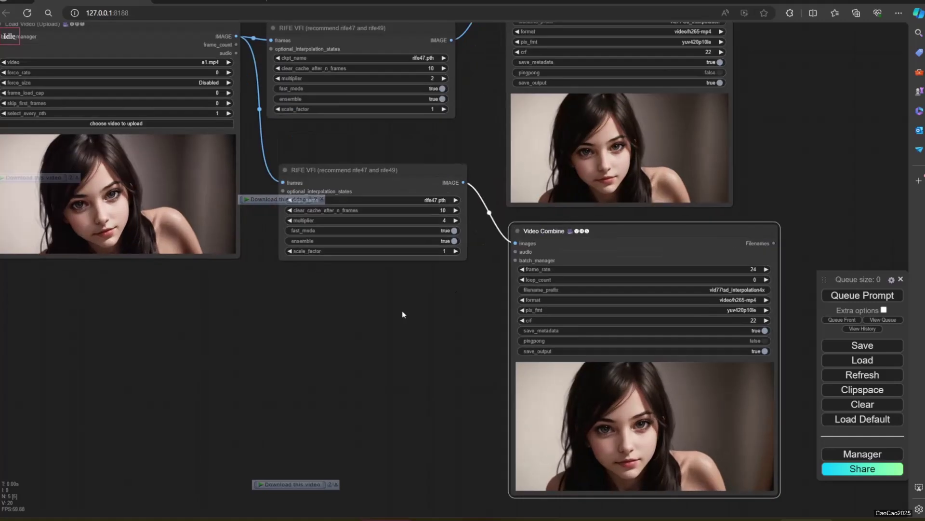
pyautogui.click(863, 295)
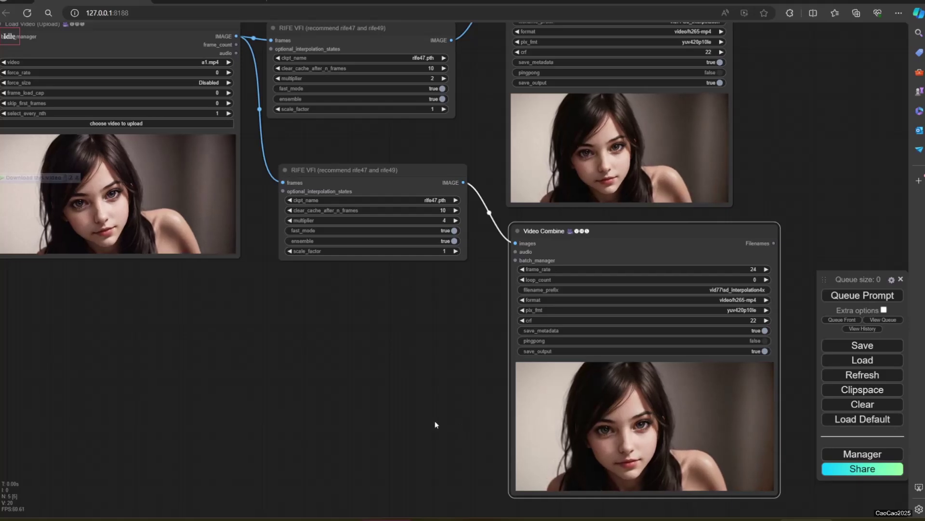
pyautogui.moveTo(436, 424); pyautogui.dragTo(447, 438)
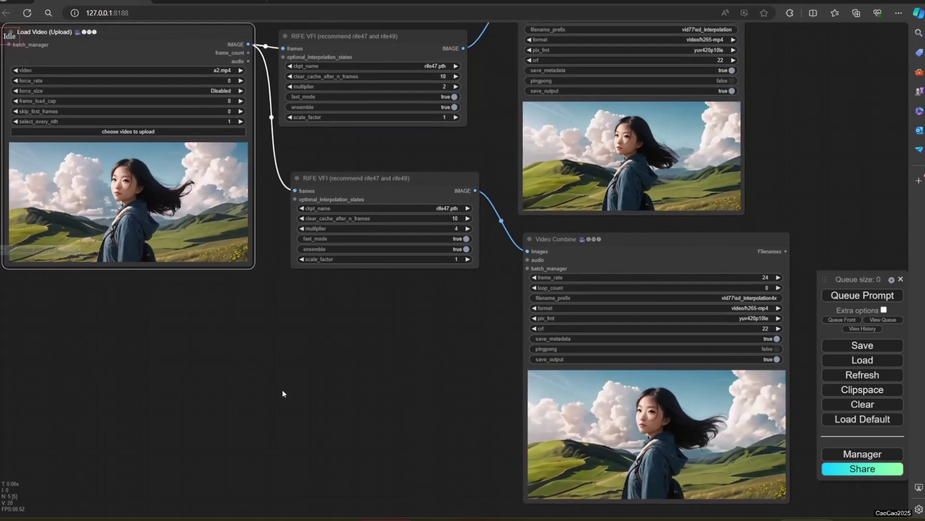
# - Add an Upscale Image By node (bicubic, 2.00) and feed it the 4x RIFE VFI output
pyautogui.moveTo(284, 392); pyautogui.dragTo(308, 401)
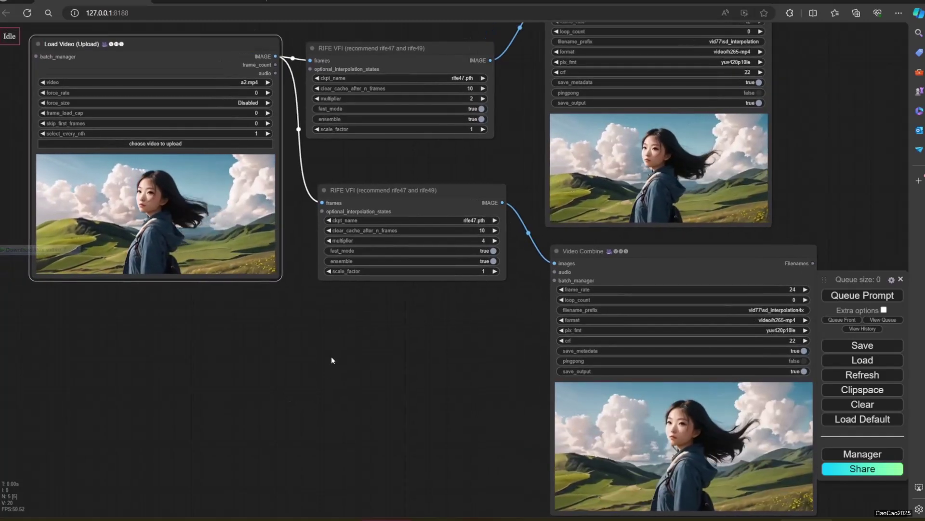
pyautogui.doubleClick(331, 357)
pyautogui.write('resiz')
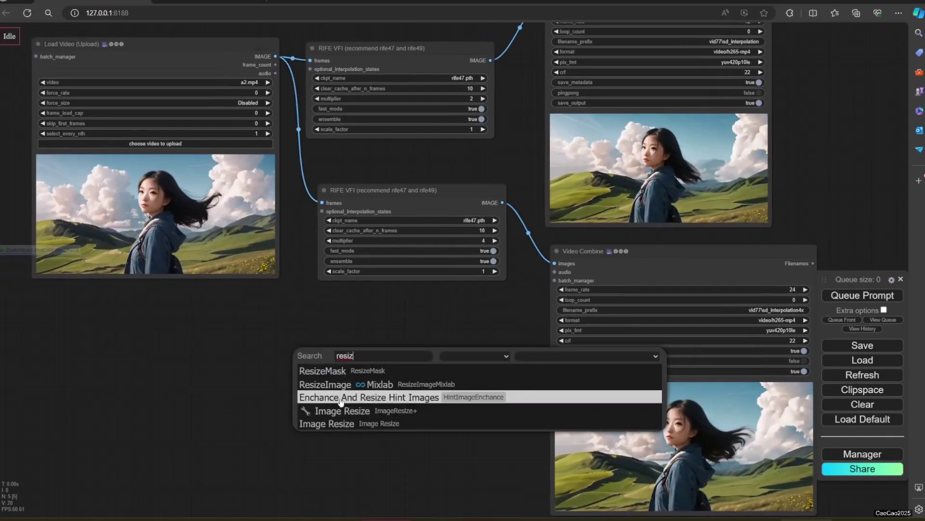
pyautogui.click(337, 423)
pyautogui.doubleClick(406, 351)
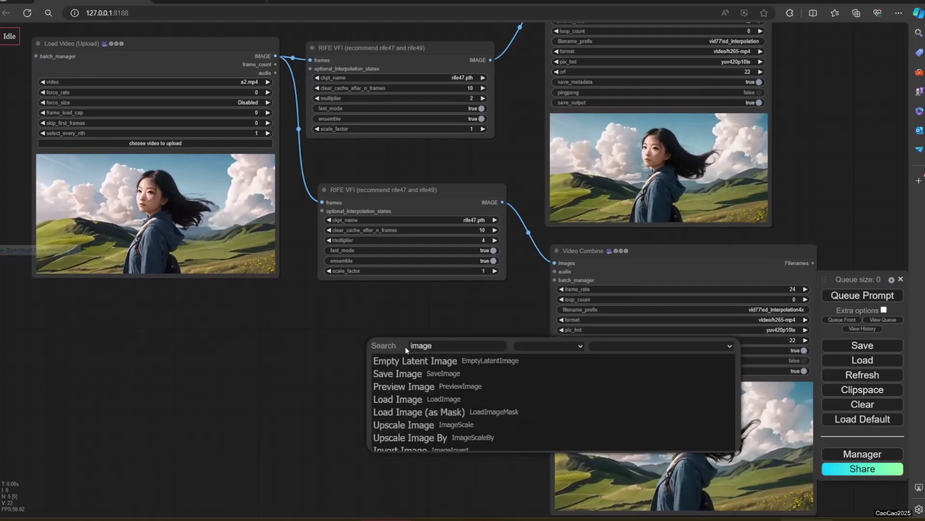
pyautogui.write('image')
pyautogui.click(429, 437)
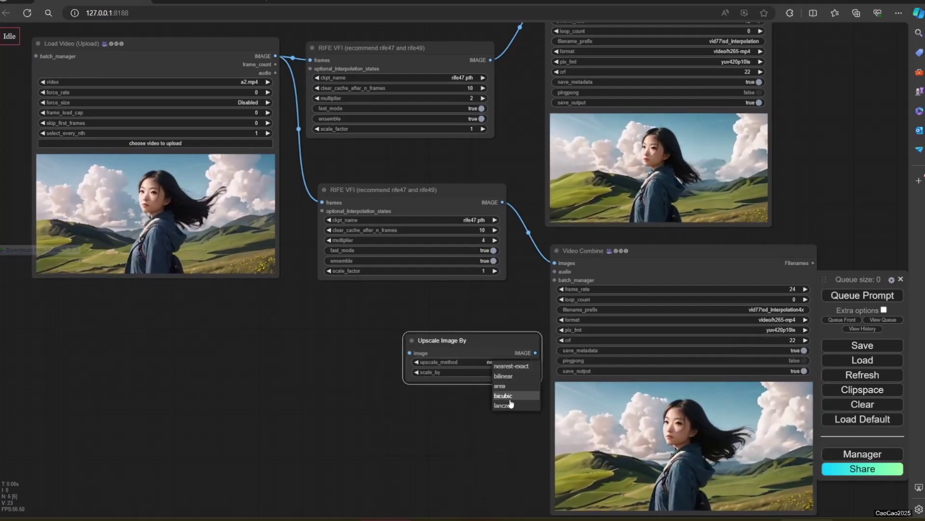
pyautogui.moveTo(494, 204); pyautogui.dragTo(413, 350)
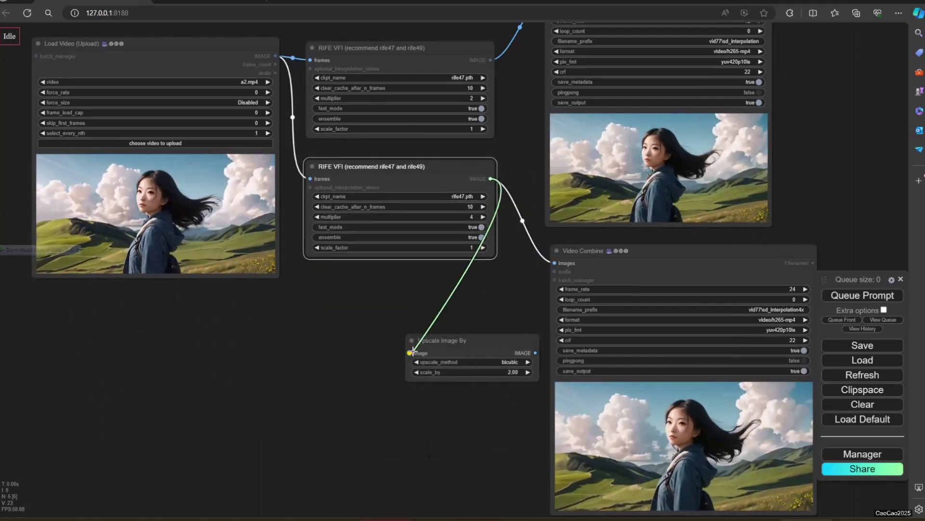
pyautogui.moveTo(320, 446); pyautogui.dragTo(305, 426)
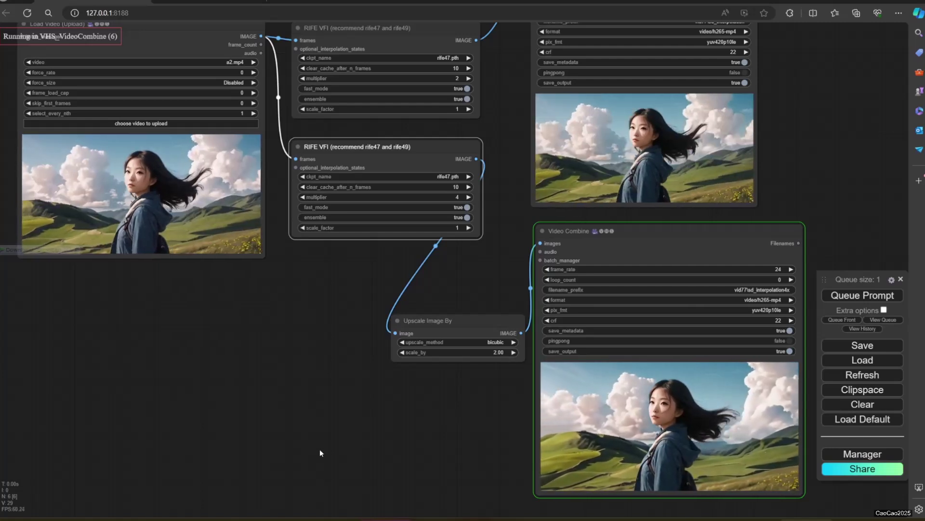
# - Bring the lower Video Combine node into view and enlarge its upscaled video preview
pyautogui.moveTo(339, 442); pyautogui.dragTo(238, 390)
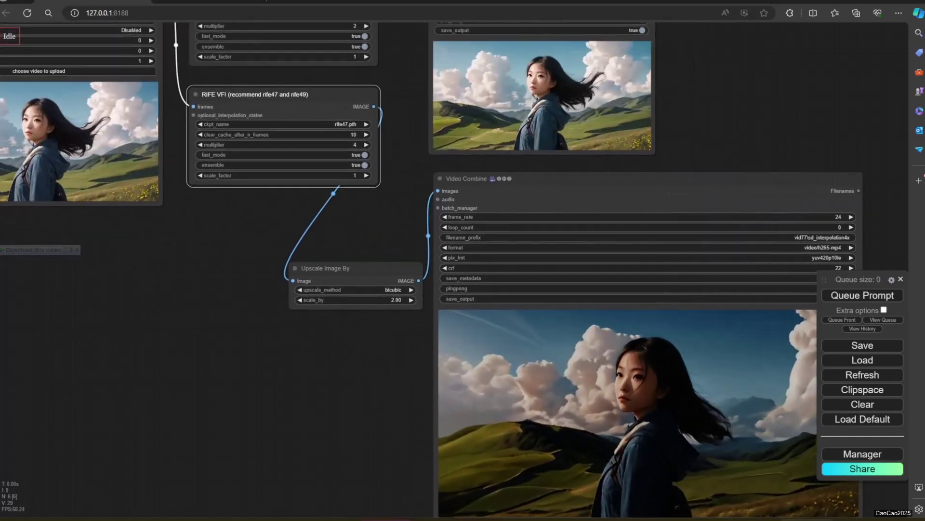
pyautogui.scroll(-3, 311, 438)
pyautogui.moveTo(311, 438); pyautogui.dragTo(194, 298)
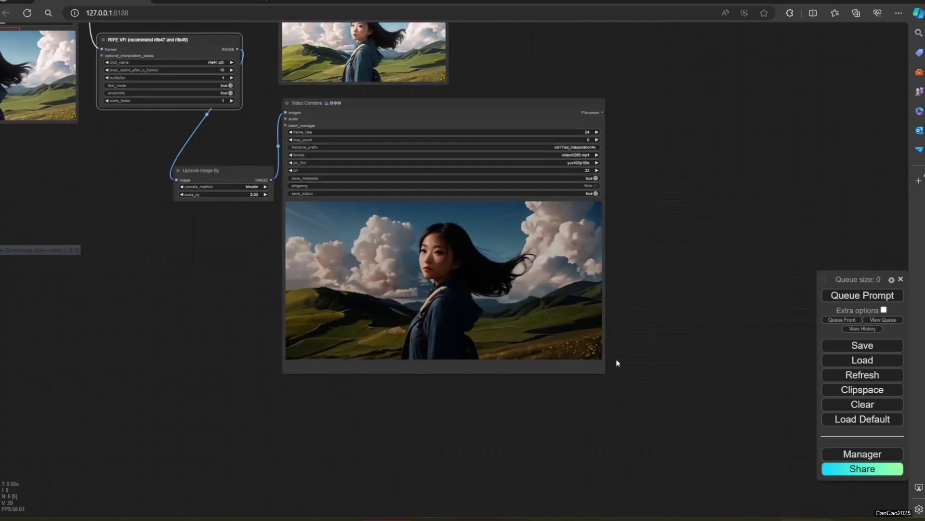
pyautogui.moveTo(605, 373); pyautogui.dragTo(853, 517)
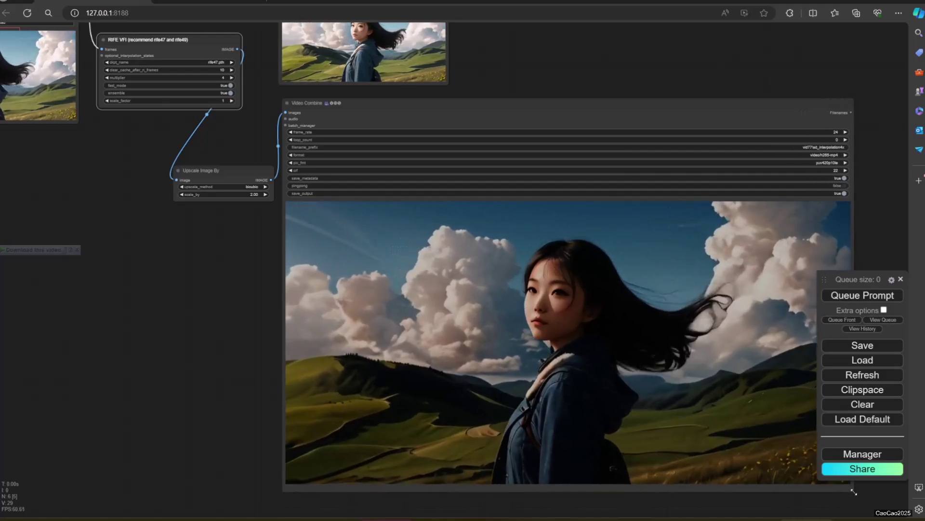
pyautogui.moveTo(218, 320); pyautogui.dragTo(259, 400)
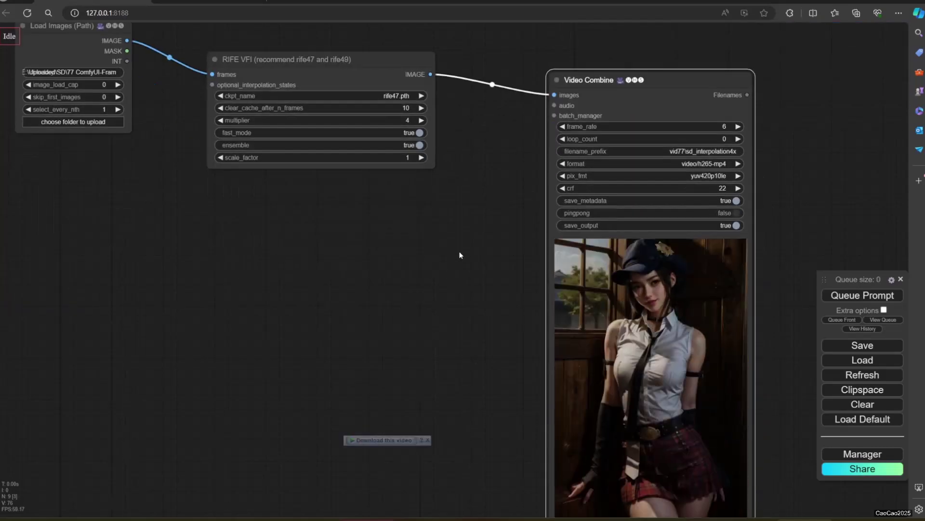
# - Set the RIFE VFI multiplier to 6 and queue the image-folder workflow
pyautogui.click(411, 119)
pyautogui.write('6')
pyautogui.press('Return')
pyautogui.hotkey('ctrl', 'Return')
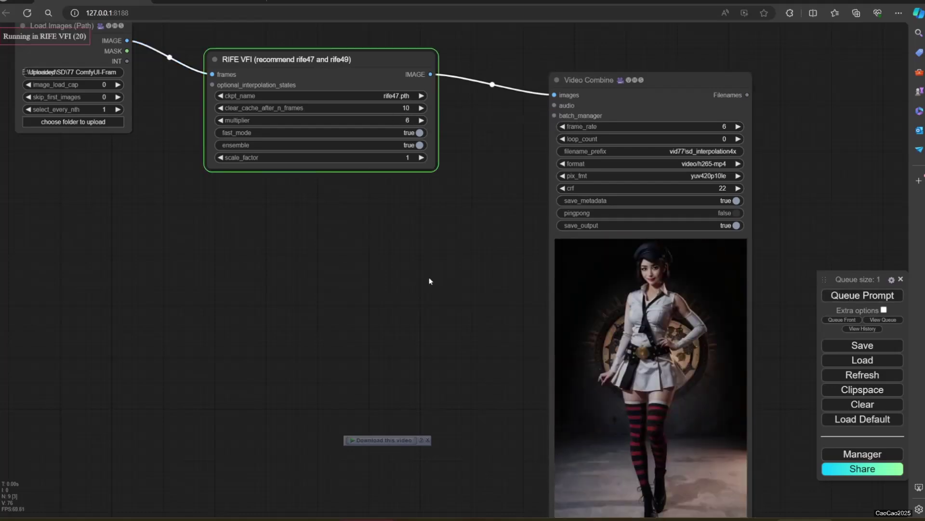